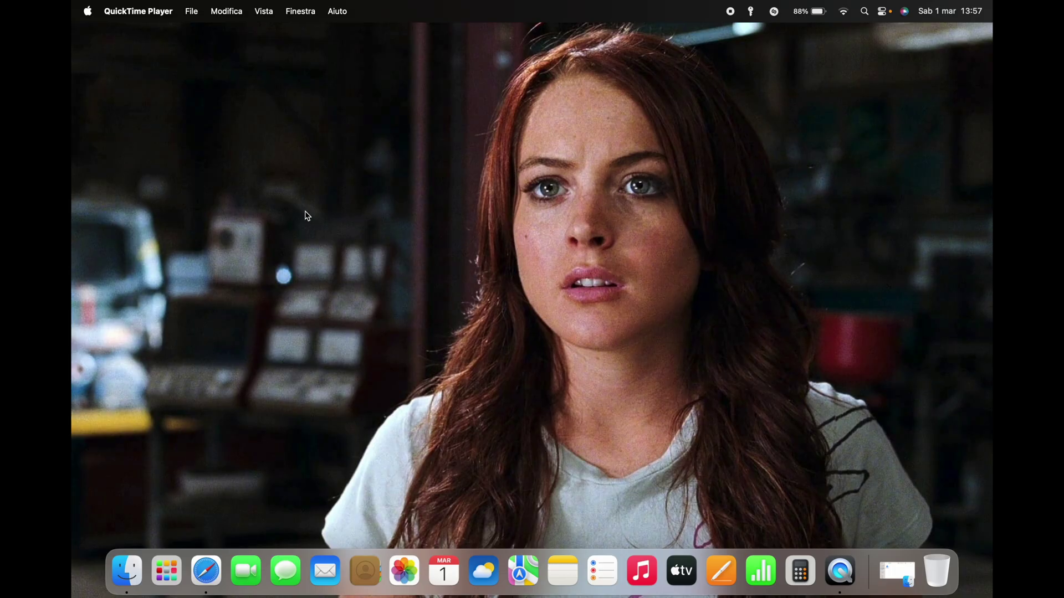
# Show the Download folder full screen and bring up SkyGoInstaller's Get Info panel
pyautogui.click(131, 564)
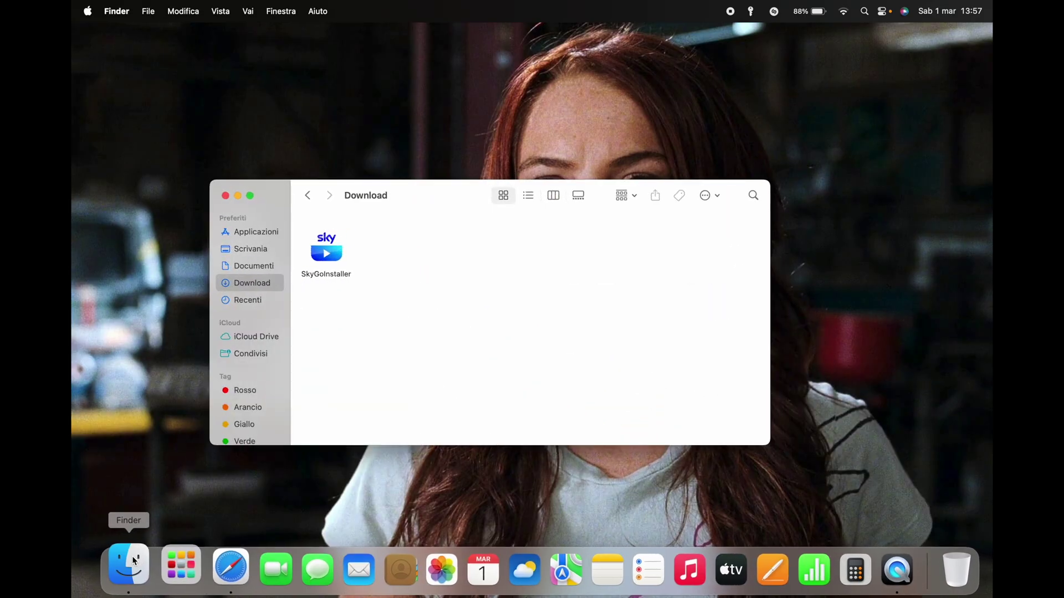
pyautogui.click(252, 197)
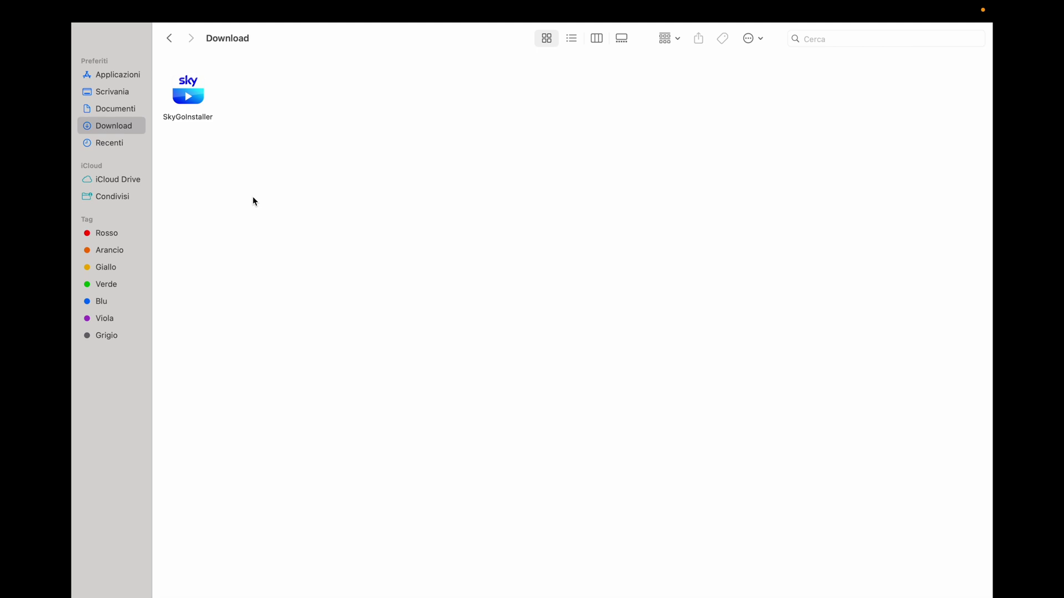
pyautogui.rightClick(196, 101)
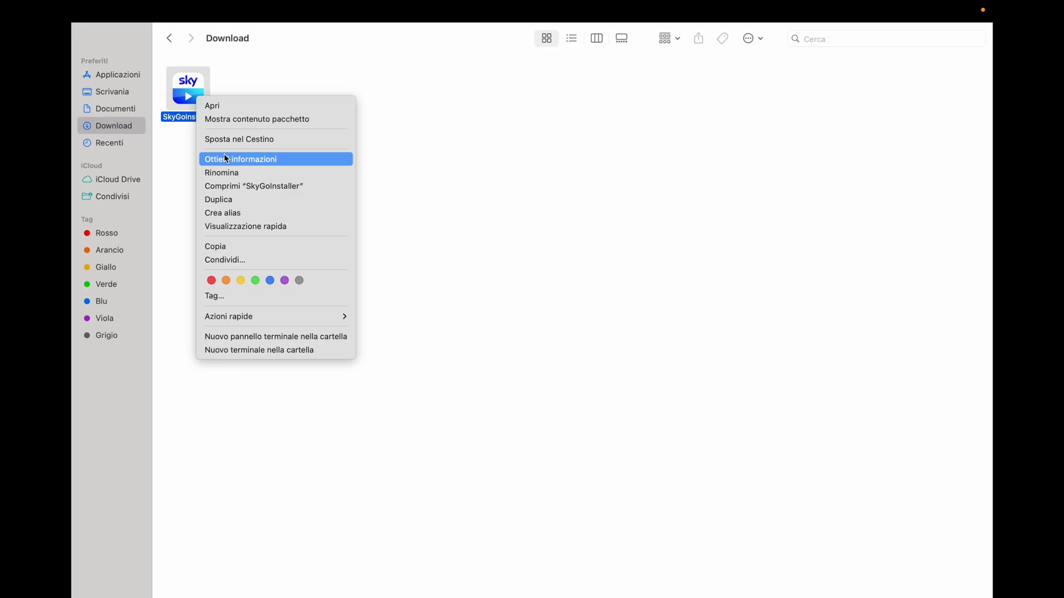
pyautogui.click(225, 158)
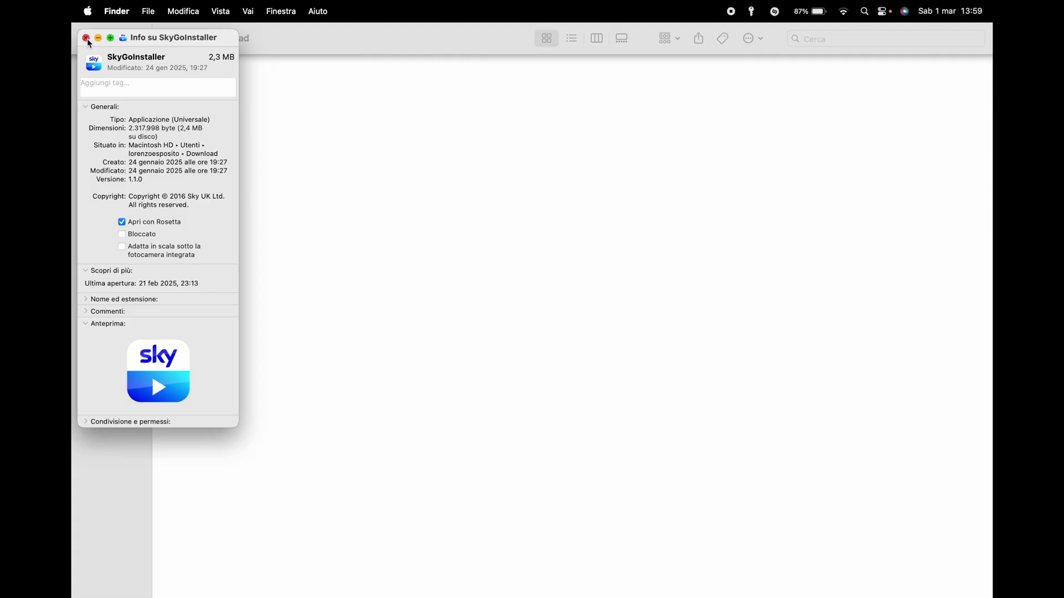
# Close the SkyGoInstaller info window after Open with Rosetta is enabled
pyautogui.click(86, 39)
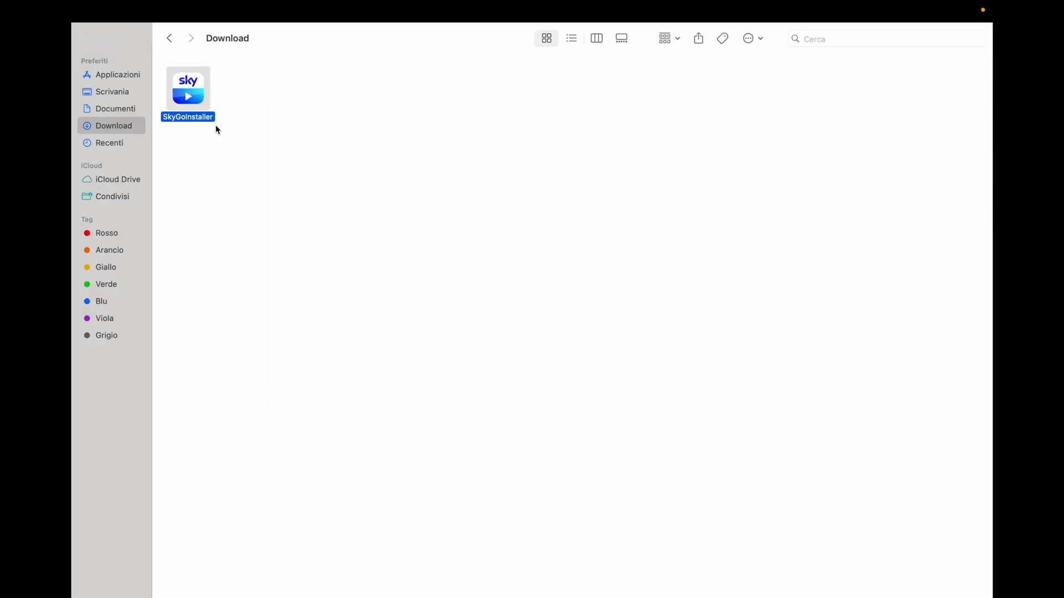